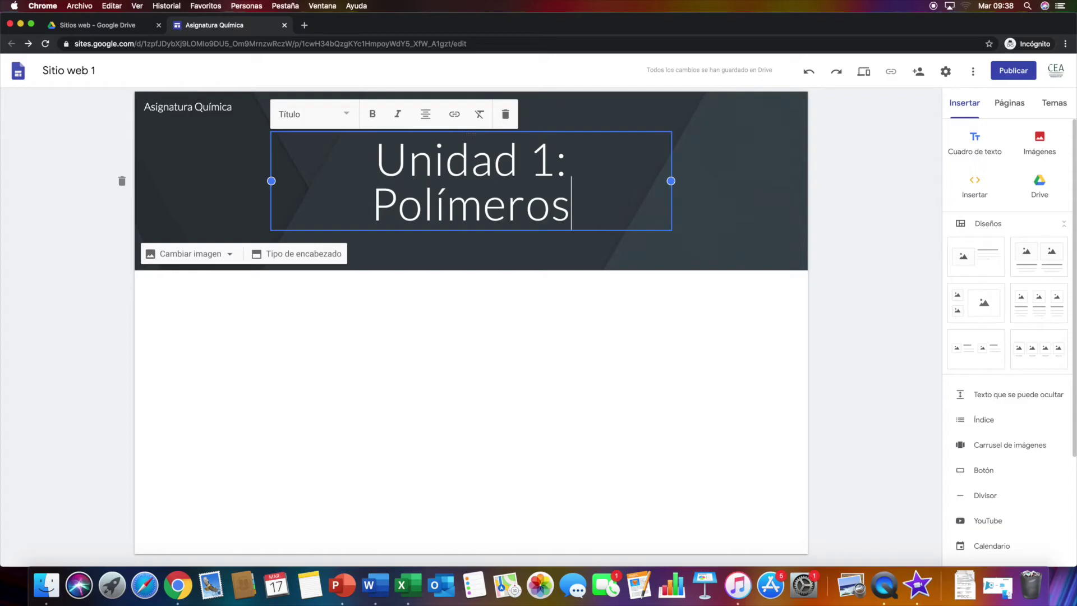
Preview the site in computer, tablet and phone layouts, and return to the editor
left_click(837, 73)
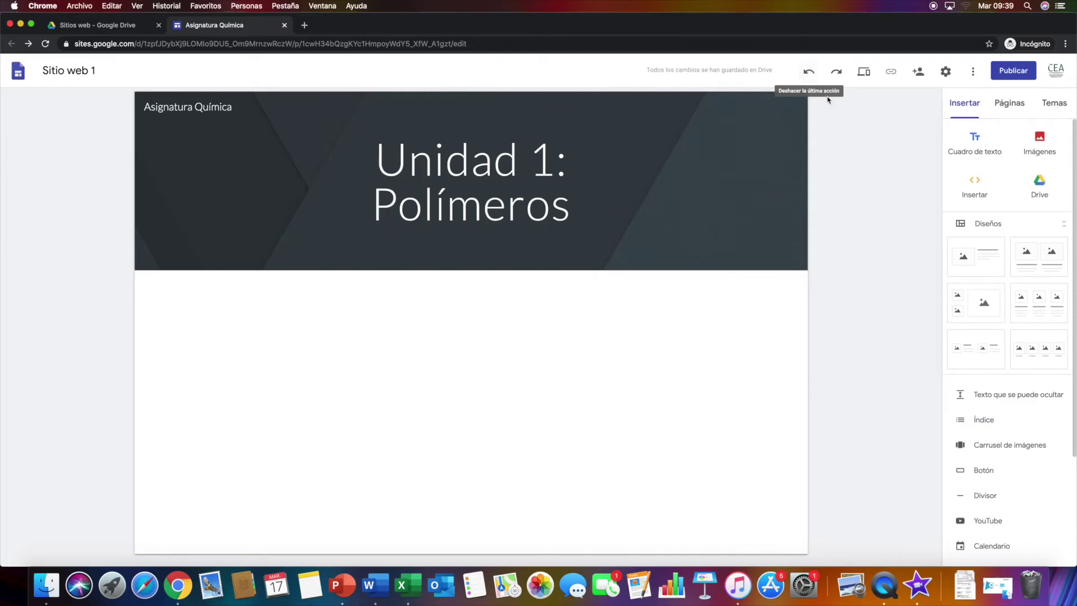
left_click(866, 74)
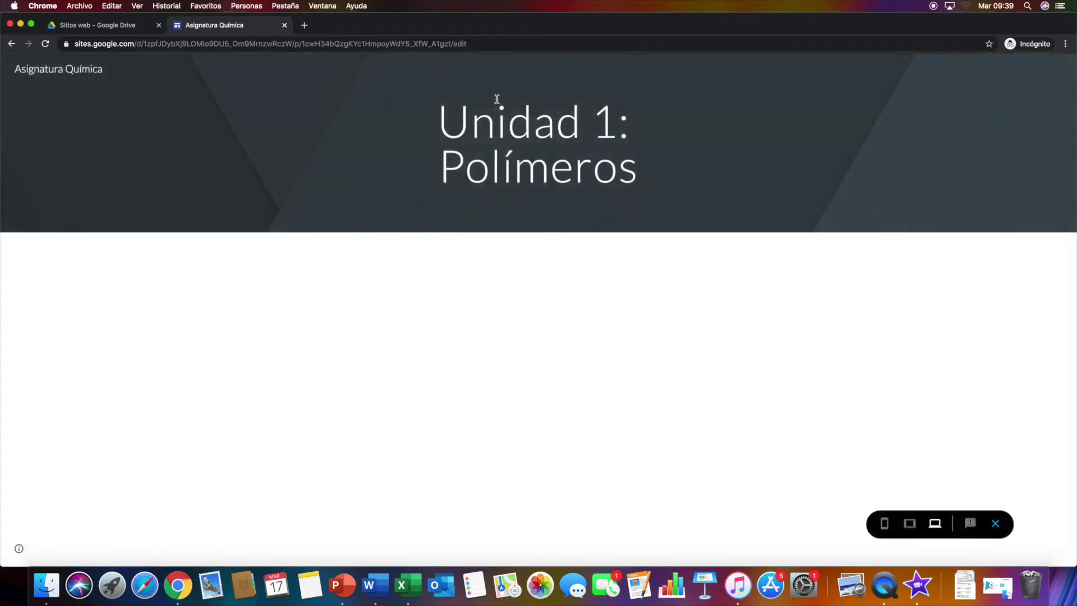
left_click(910, 524)
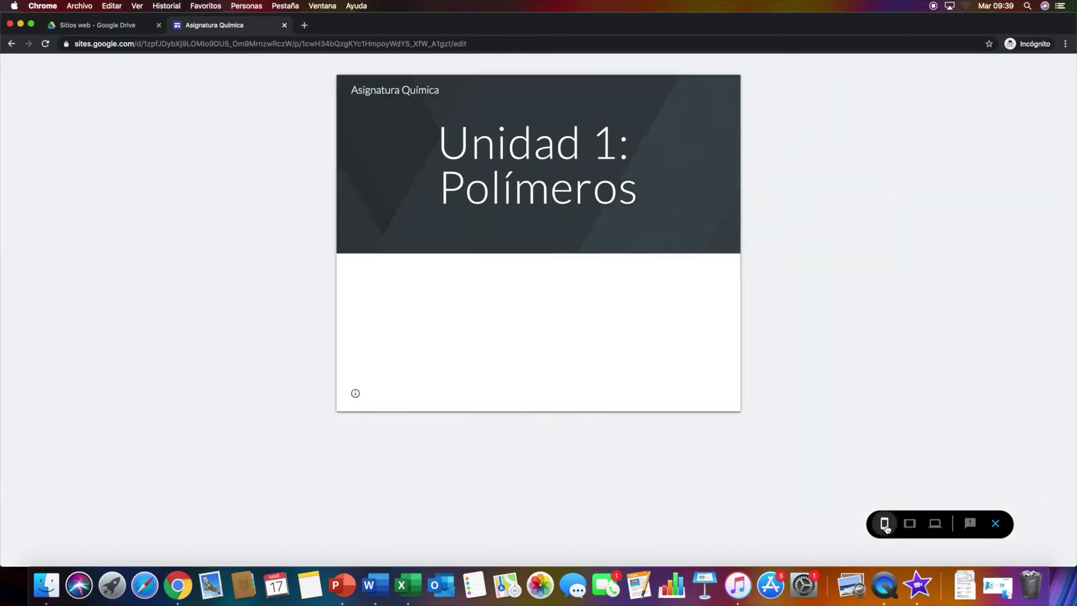
left_click(885, 524)
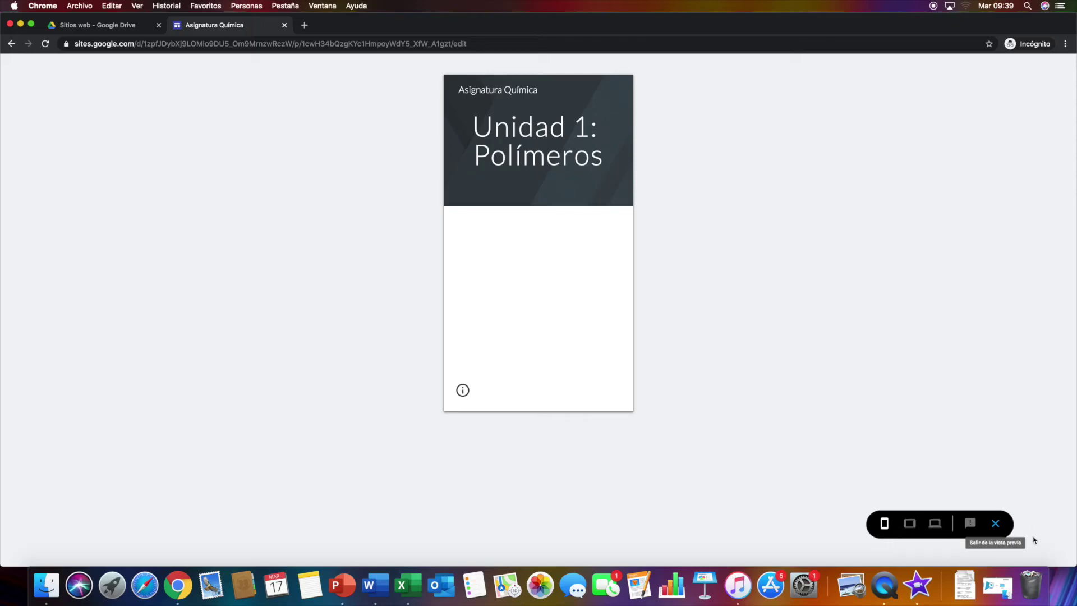
left_click(996, 523)
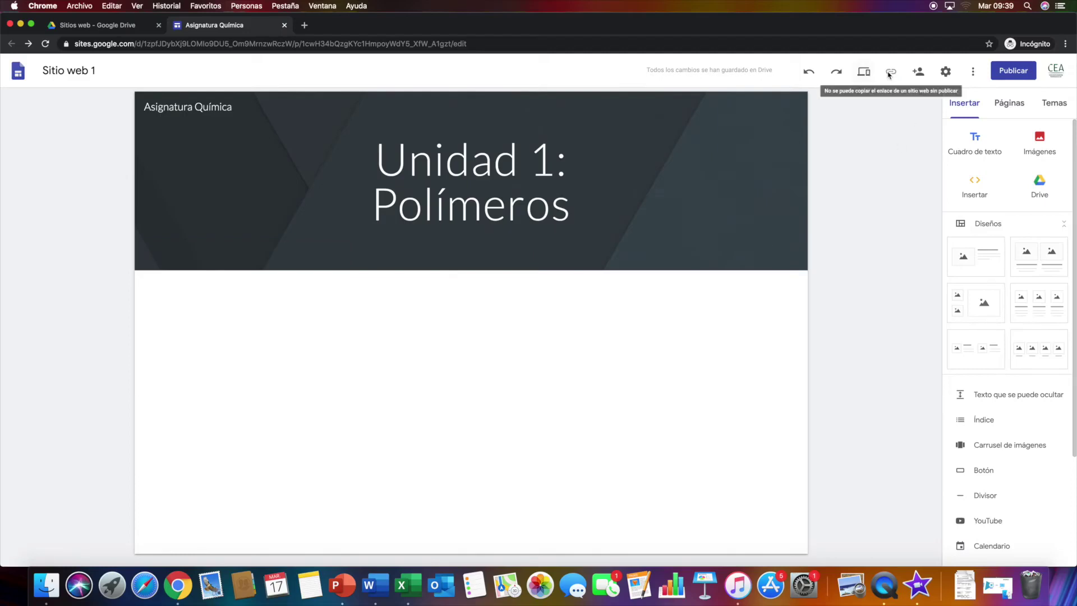
Review who can edit the site's draft and view its published version, leaving the sharing settings as they are
left_click(918, 72)
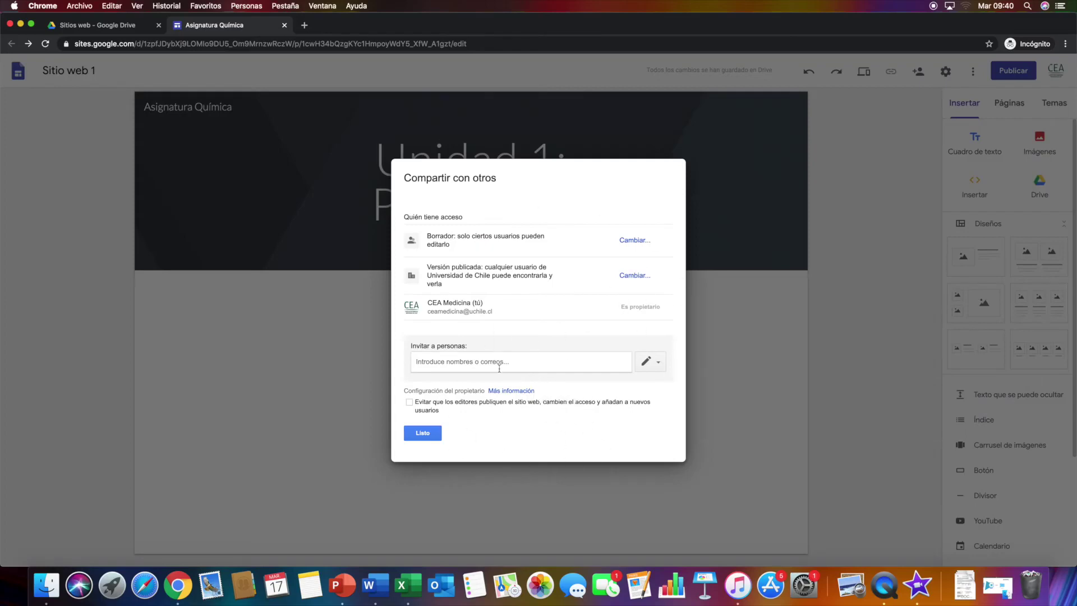
left_click(431, 434)
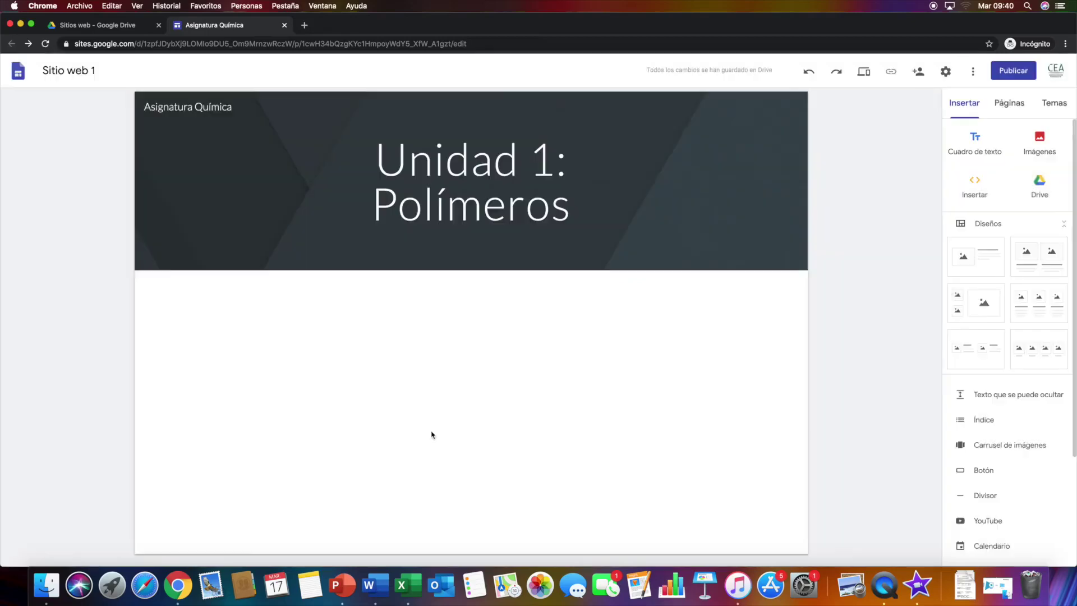
Examine the site's navigation settings, including the available mode and color options
left_click(947, 75)
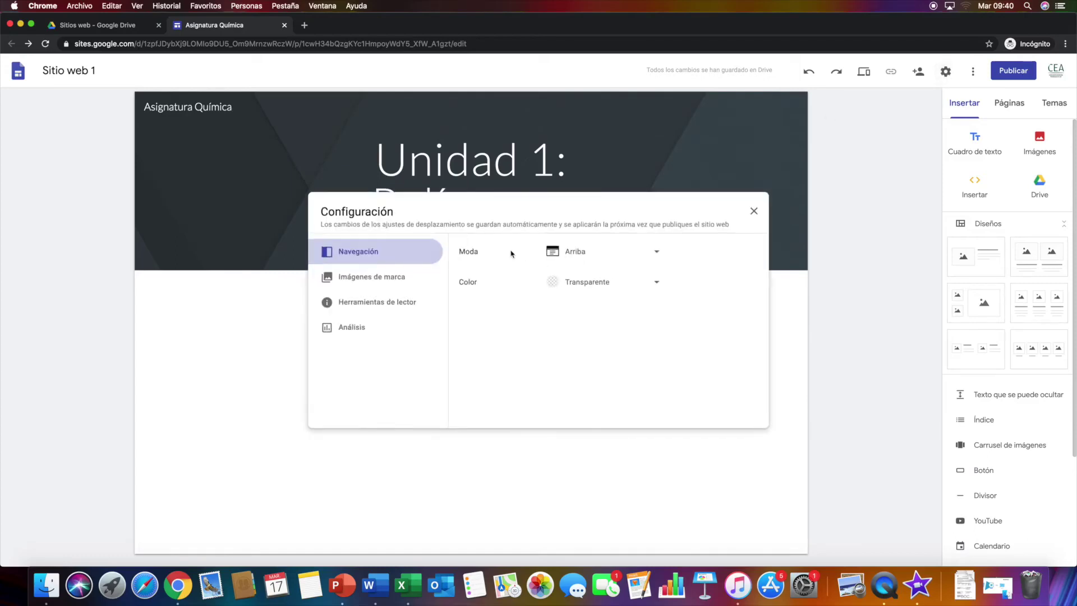
left_click(592, 252)
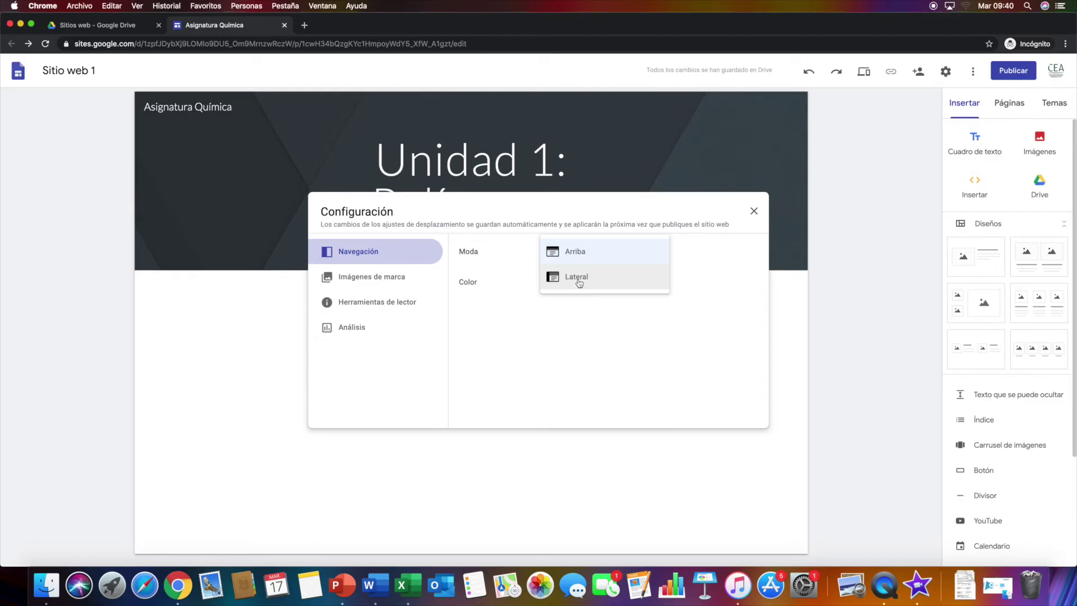
left_click(597, 304)
left_click(594, 281)
left_click(553, 286)
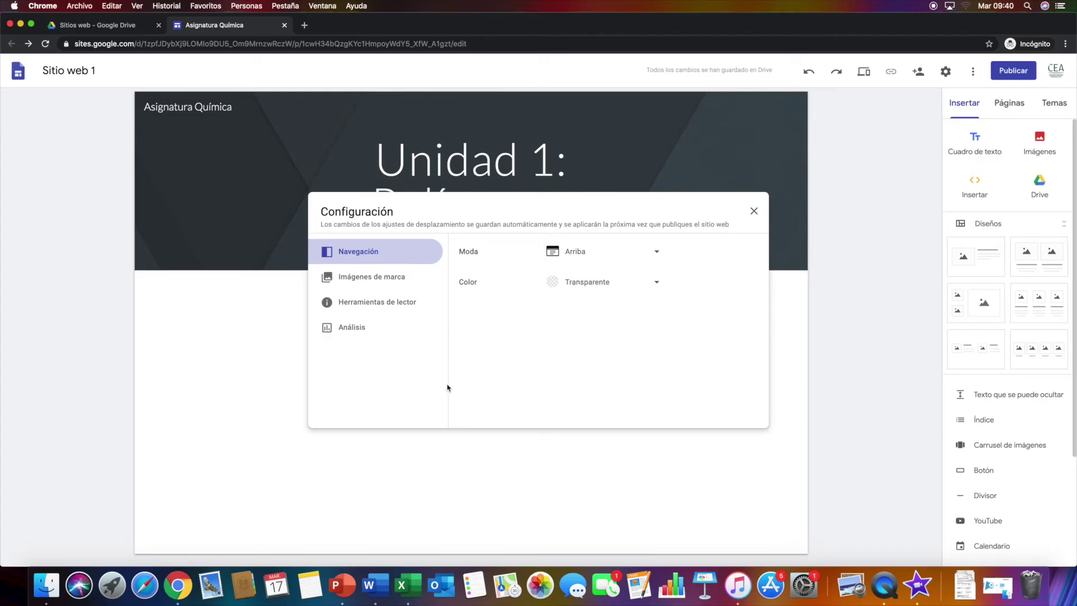
Examine the site's brand image, viewer tool and analytics settings, and the additional site options
left_click(379, 286)
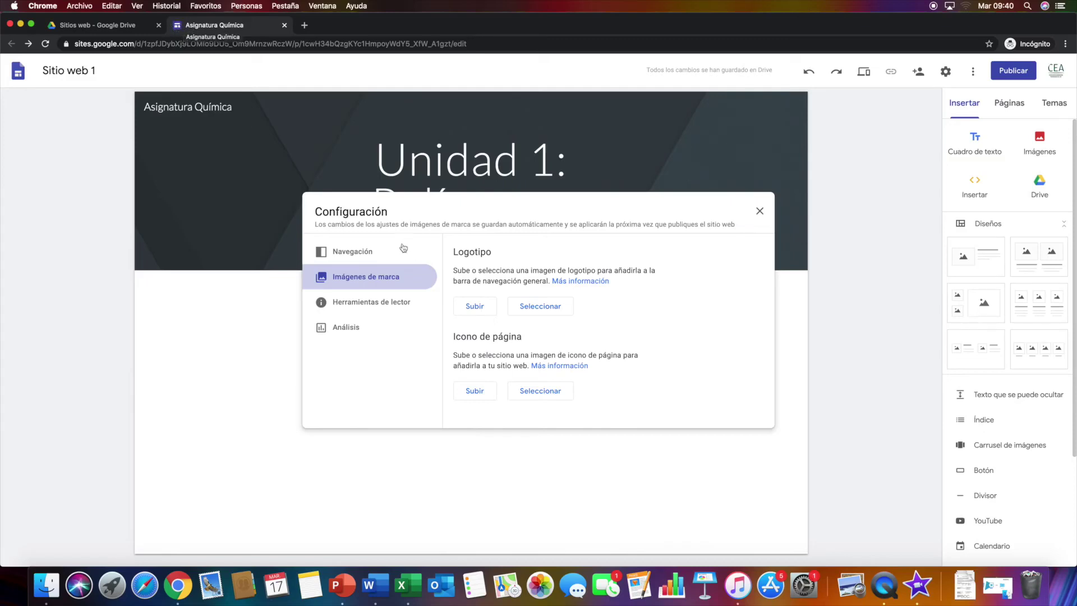
left_click(378, 305)
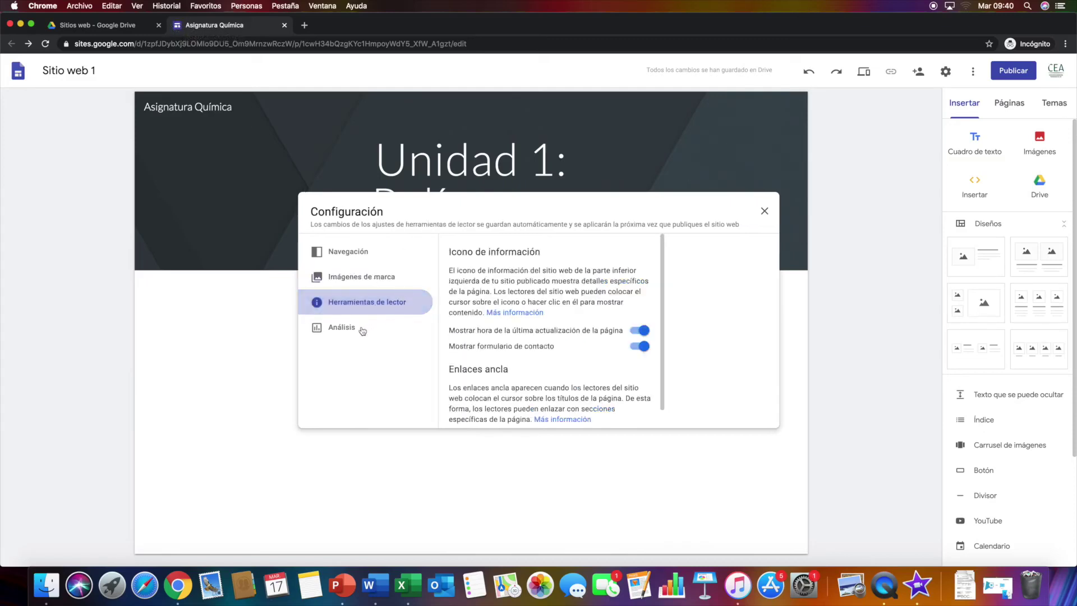
left_click(381, 329)
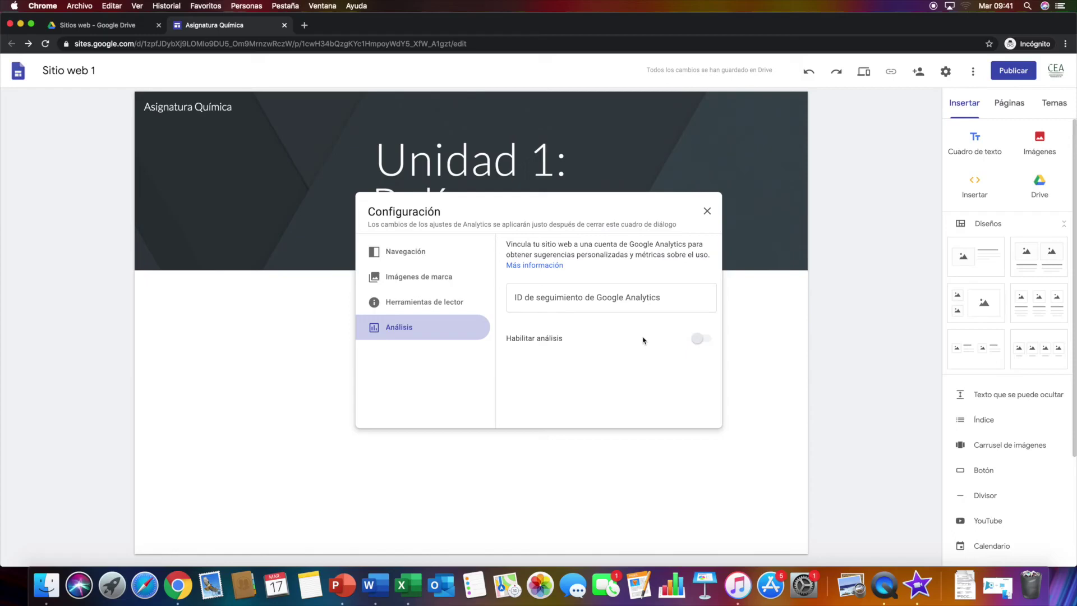
left_click(707, 211)
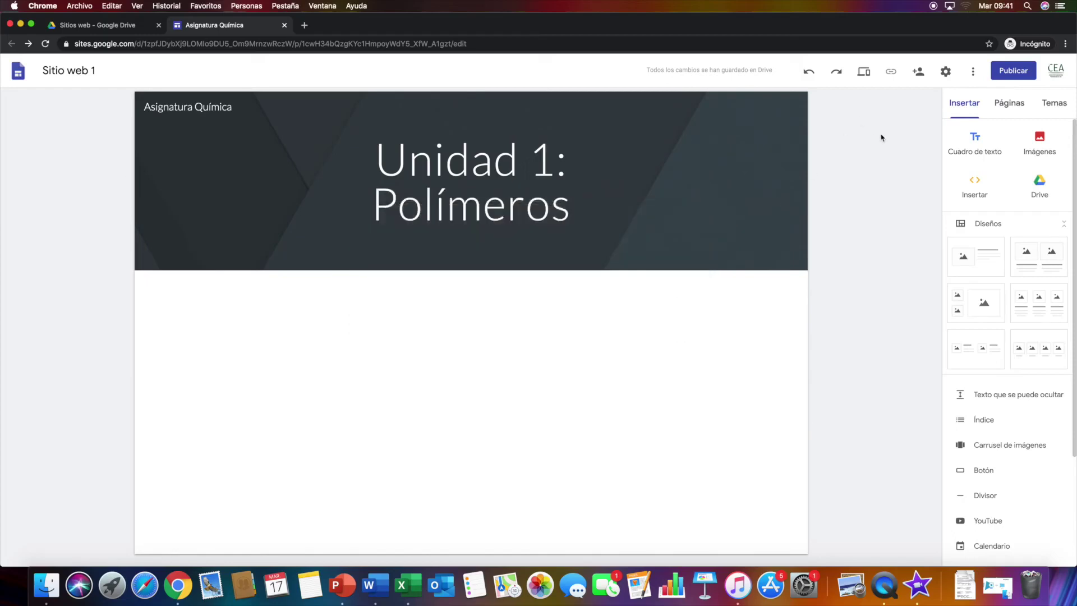
left_click(973, 73)
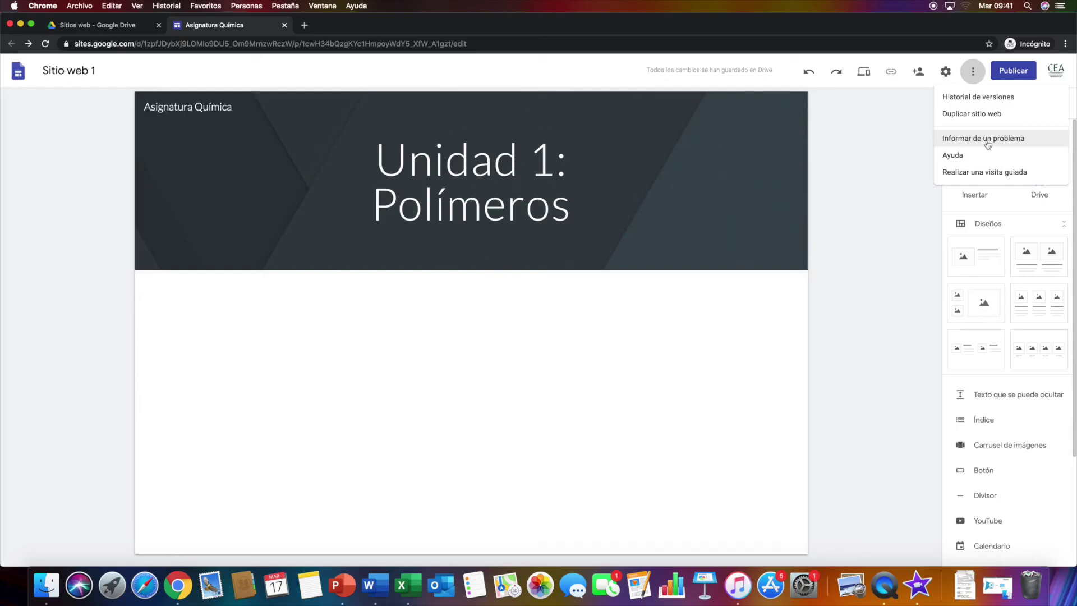
left_click(910, 148)
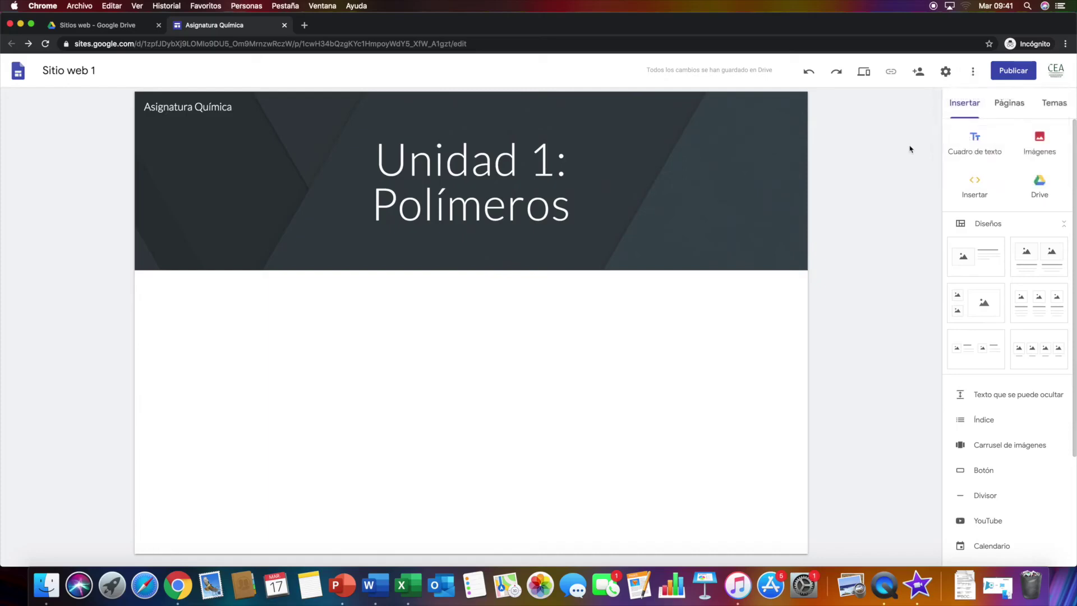
Start publishing the site and replace the suggested web address with quimica-polimeros
left_click(1018, 74)
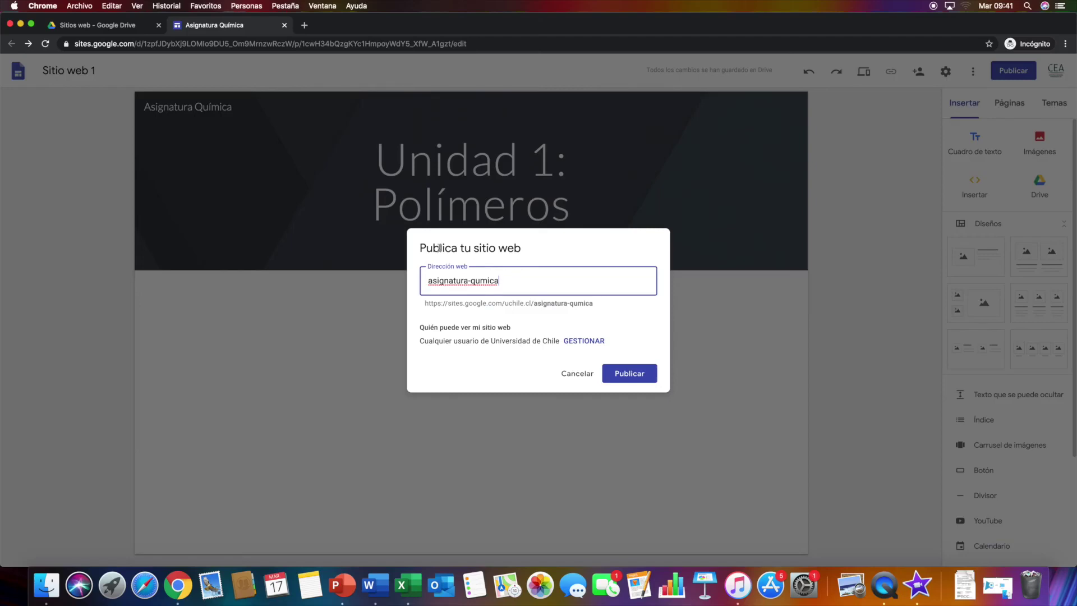
left_click_drag(499, 280, 423, 280)
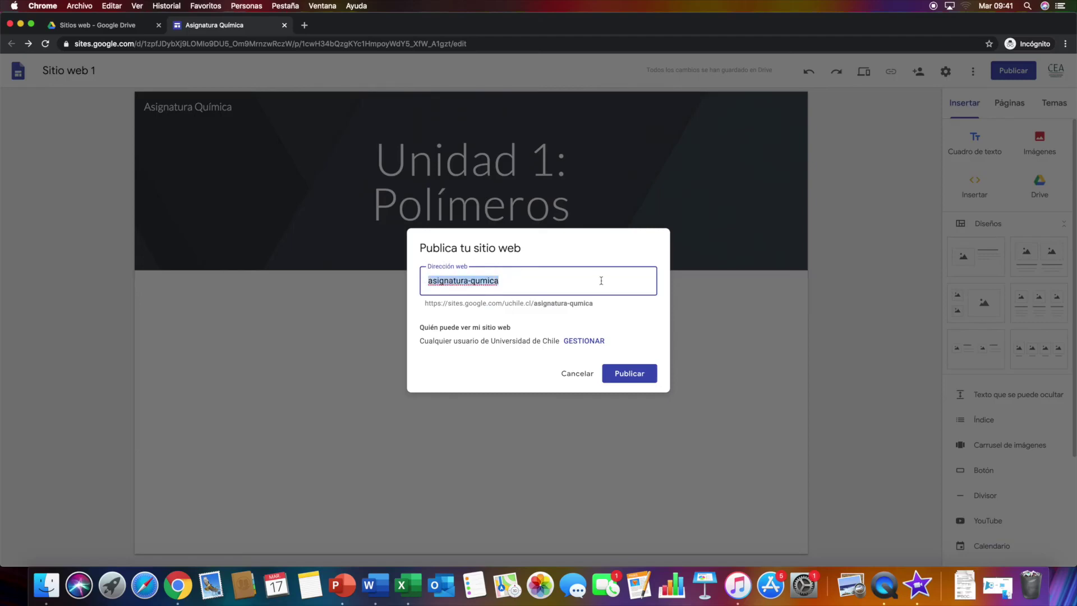
key("BackSpace")
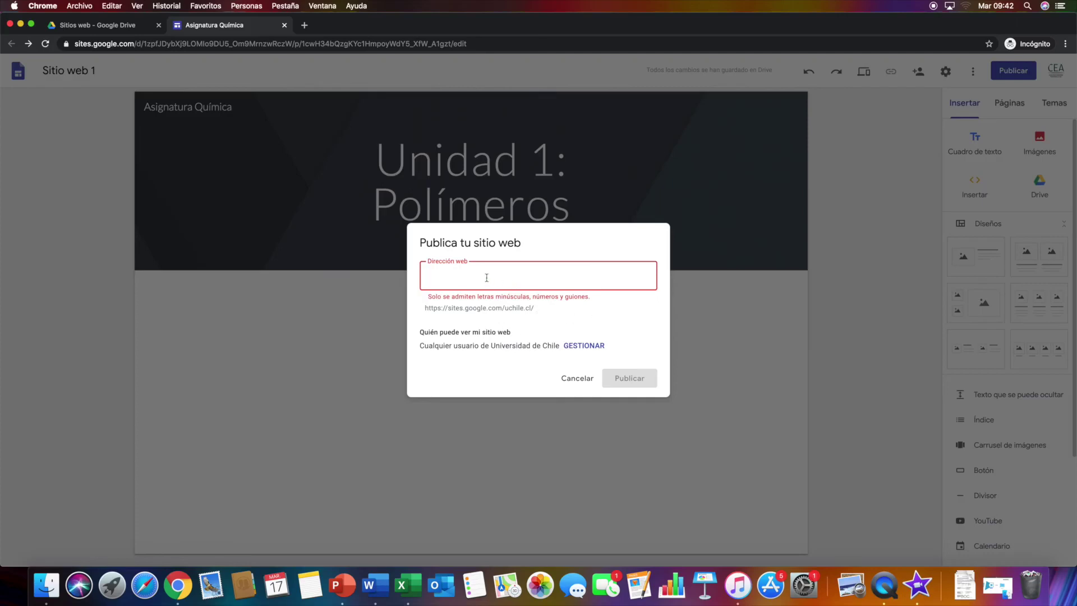
type("quimica")
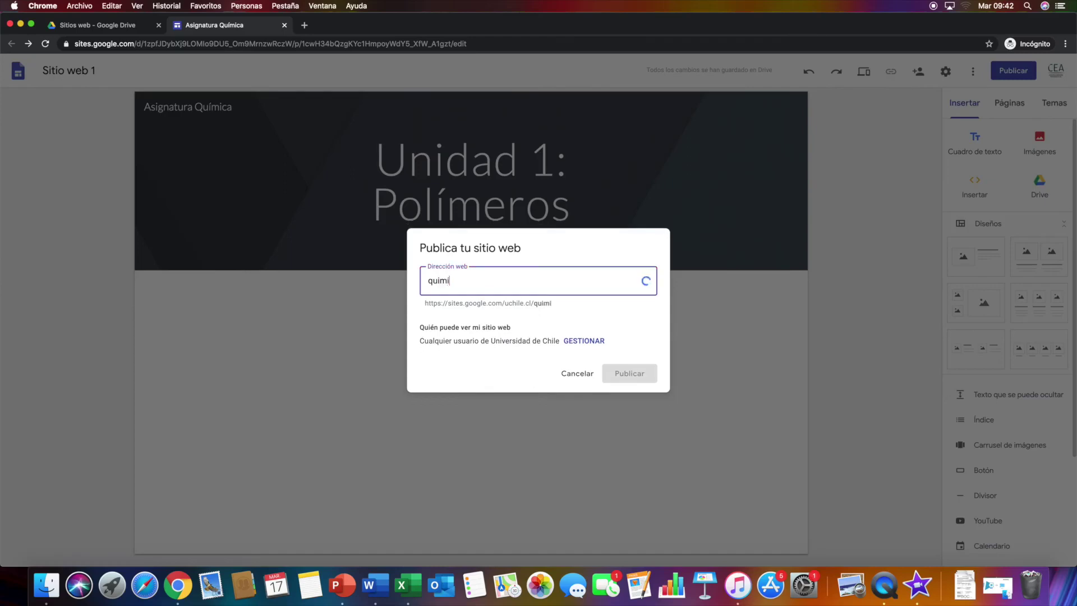
type("polimeros")
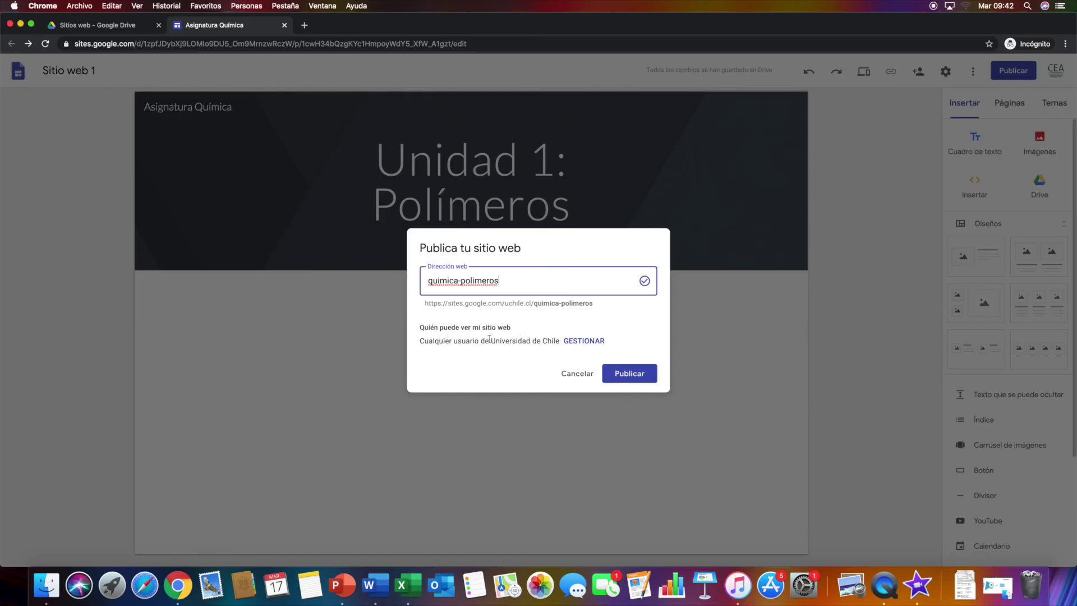
Allow anyone to find and view the published version of the site
left_click(585, 340)
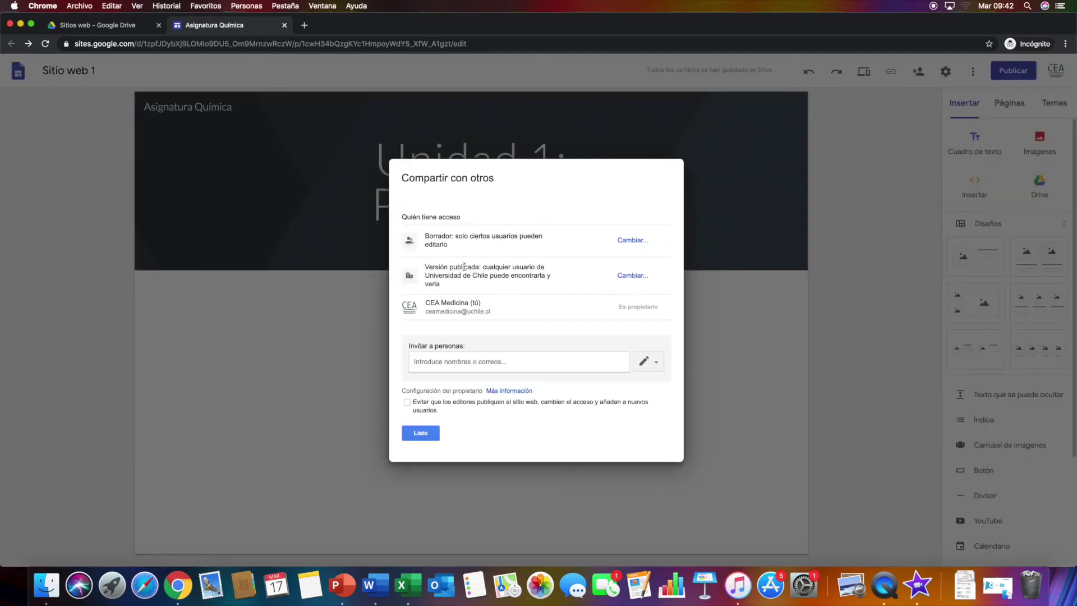
left_click(632, 274)
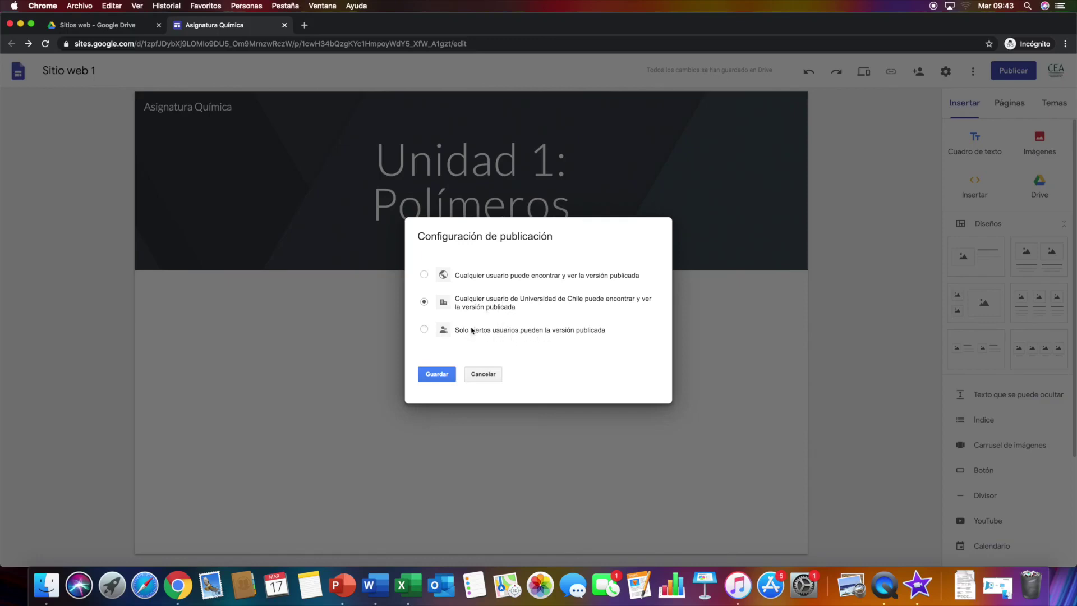
left_click(453, 278)
left_click(436, 376)
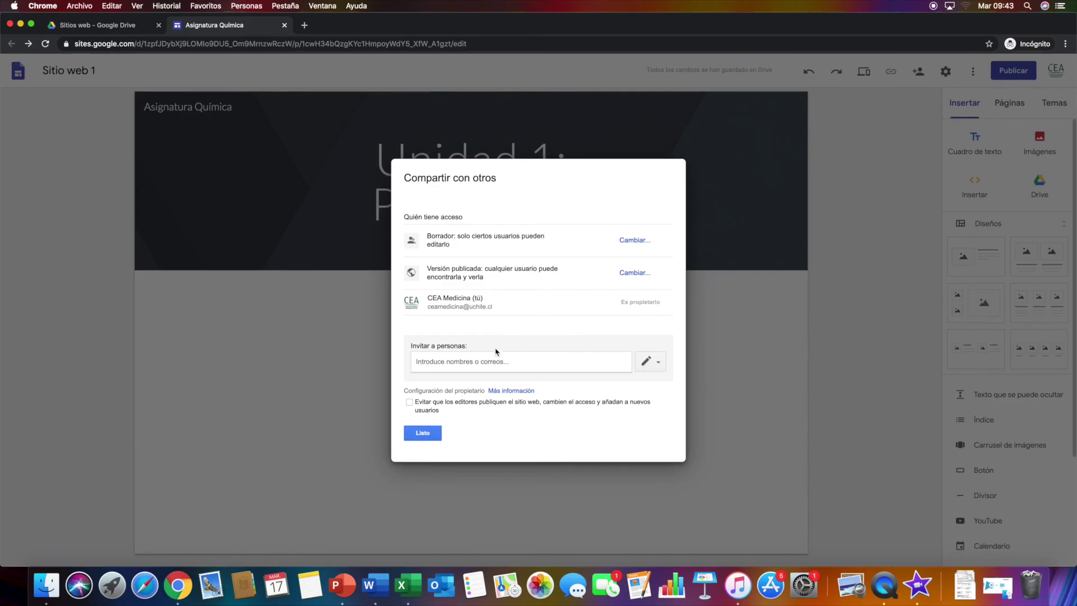
left_click(424, 433)
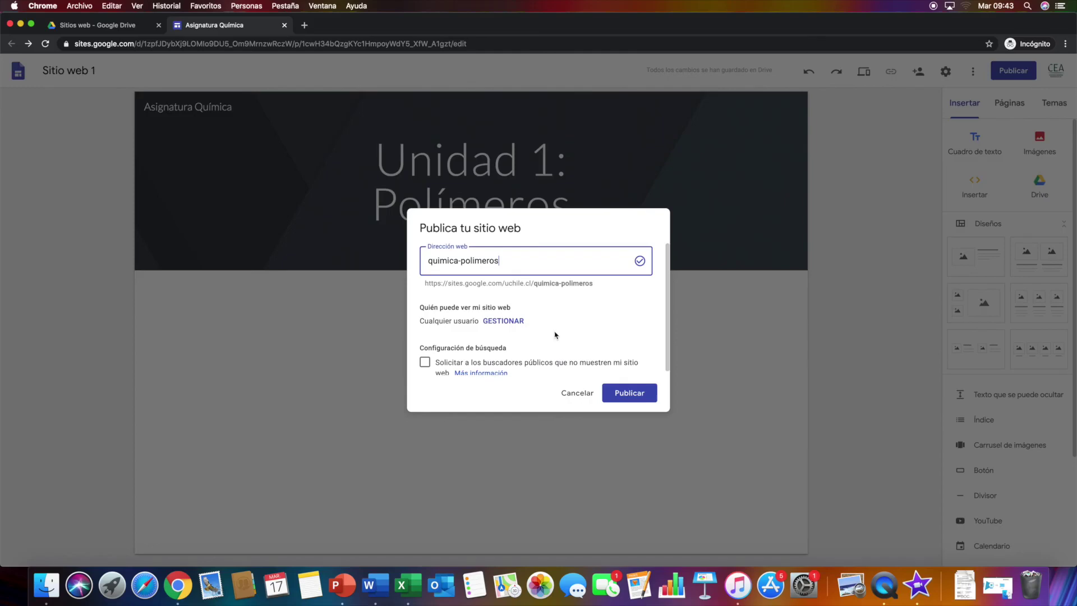
Request that public search engines not display the site, and publish it
scroll(501, 298, "down", 1)
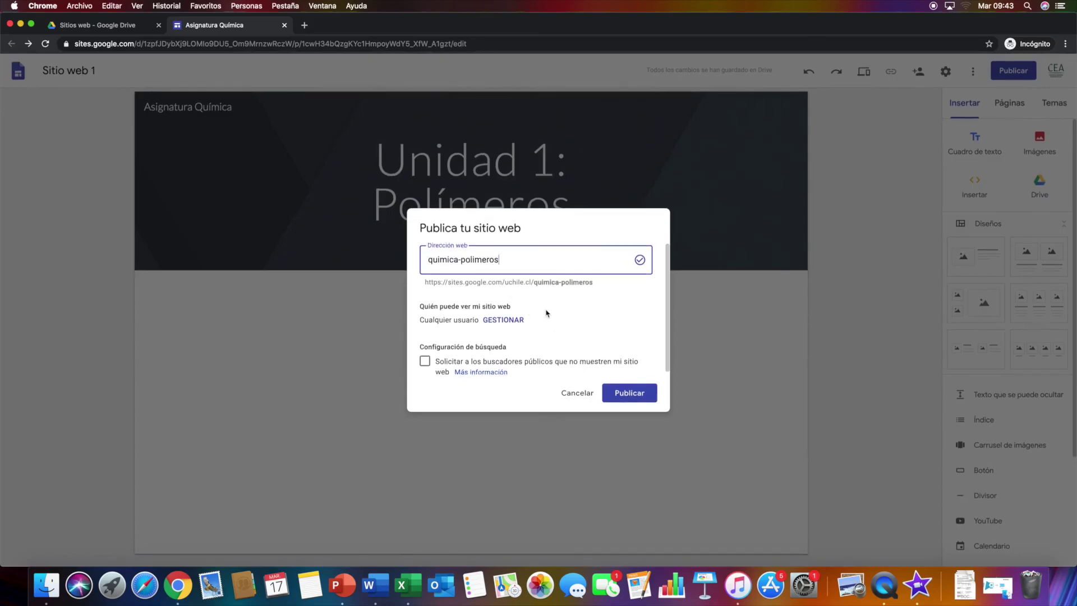
scroll(546, 313, "down", 1)
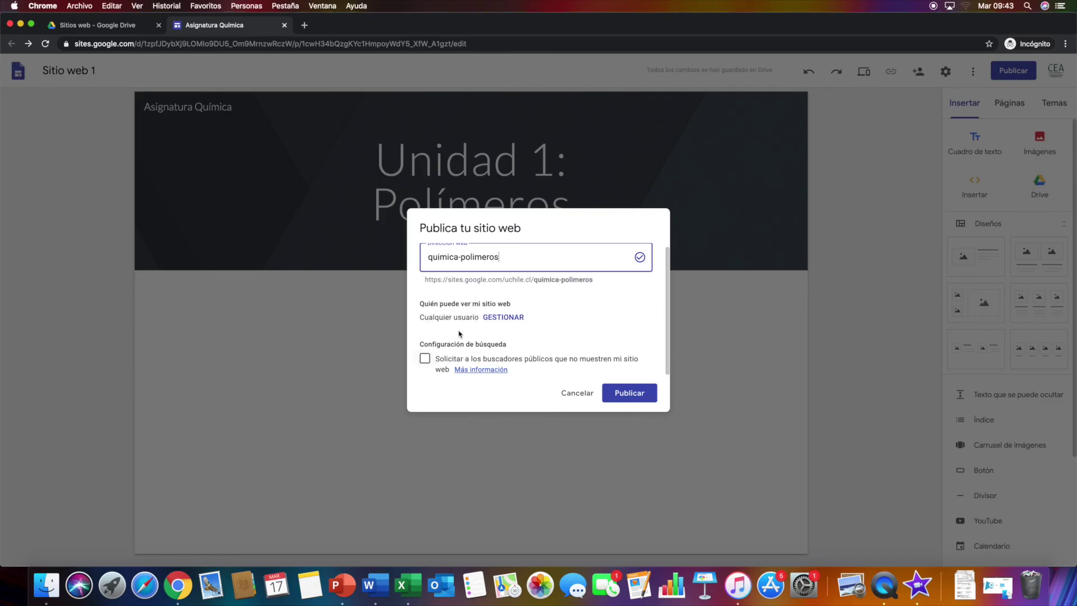
left_click(426, 359)
scroll(555, 353, "up", 1)
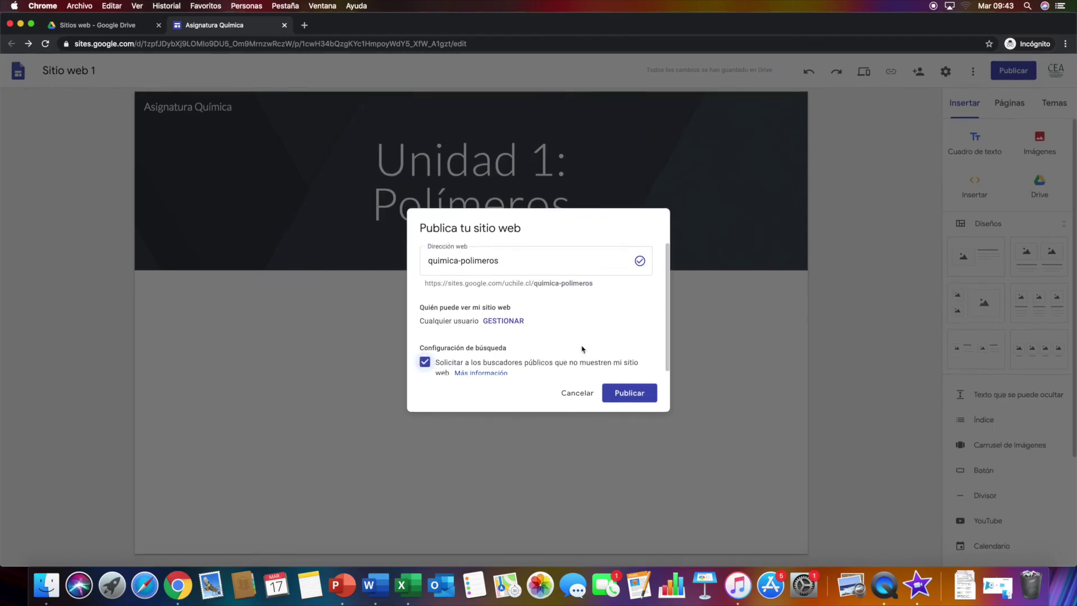
left_click(624, 394)
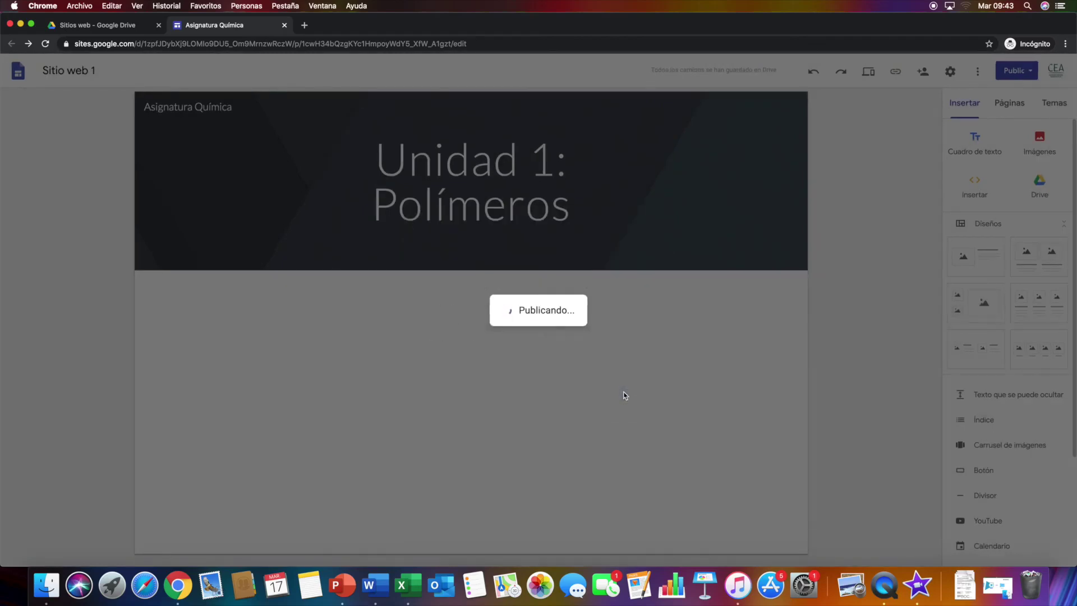